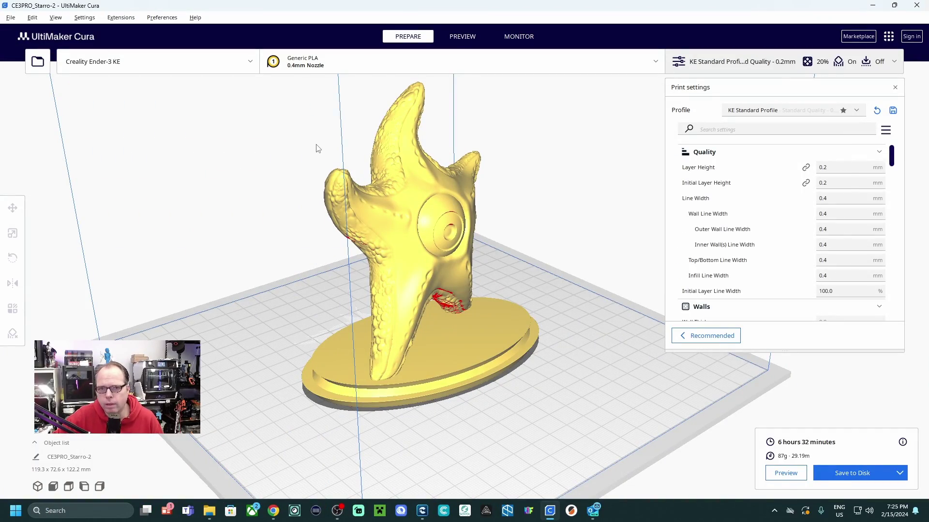
Start adding a non-networked printer and pick the Creality3D Ender-3 Pro as its base.
click(248, 64)
click(110, 166)
click(594, 343)
click(274, 445)
click(164, 202)
scroll(222, 242, down, 3)
scroll(222, 314, down, 3)
scroll(220, 344, down, 3)
click(165, 309)
scroll(309, 329, down, 5)
scroll(283, 289, up, 2)
click(265, 300)
Rename the printer to 'Creality Ender-3 KE1' and add it.
drag(621, 279, 641, 276)
key(BackSpace)
key(Tab)
key(Return)
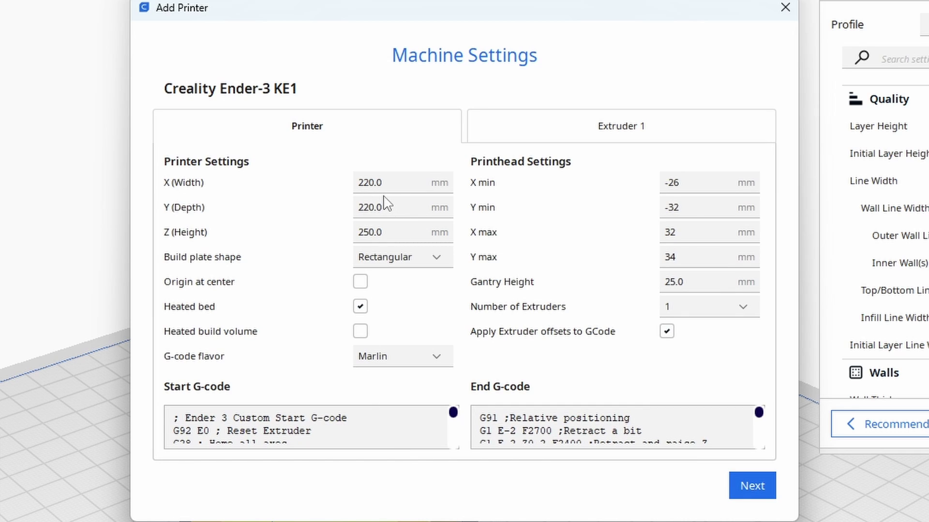
Set the printer's Z build height to 240 mm and enlarge the dialog to show more G-code.
click(369, 233)
key(BackSpace)
drag(137, 517, 73, 521)
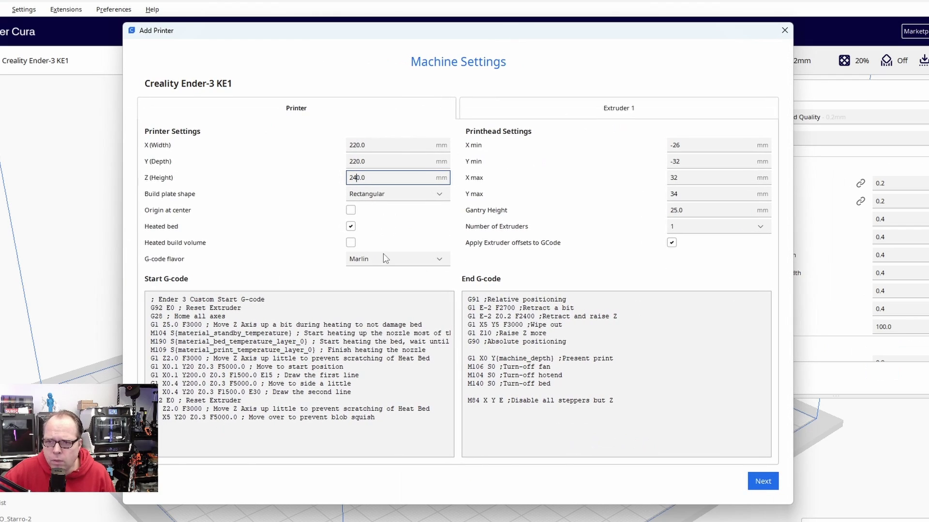
Set the G-code flavor to RepRap and insert a new line after G28 in the start G-code.
click(418, 265)
click(364, 304)
click(230, 321)
key(Return)
Finish the printer wizard, expand the print settings panel, and set Wall Line Count to 3.
click(762, 482)
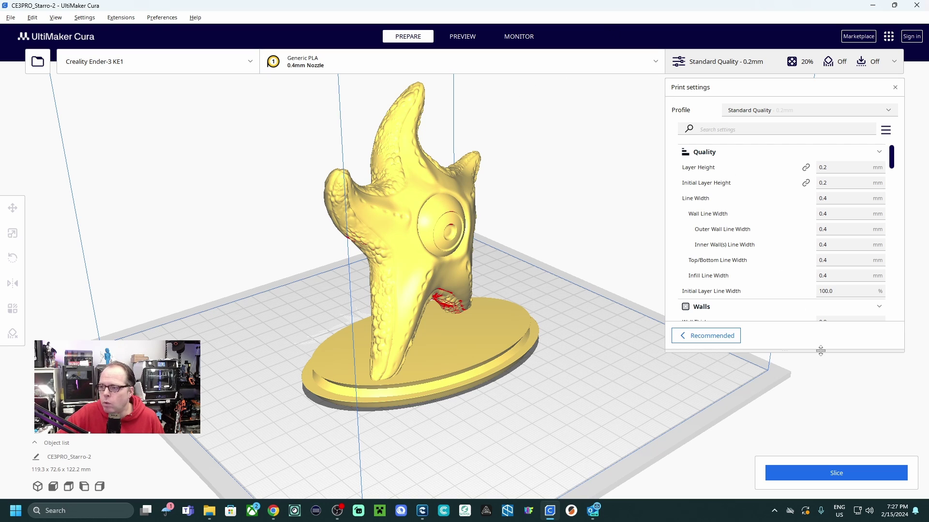
drag(806, 351, 817, 450)
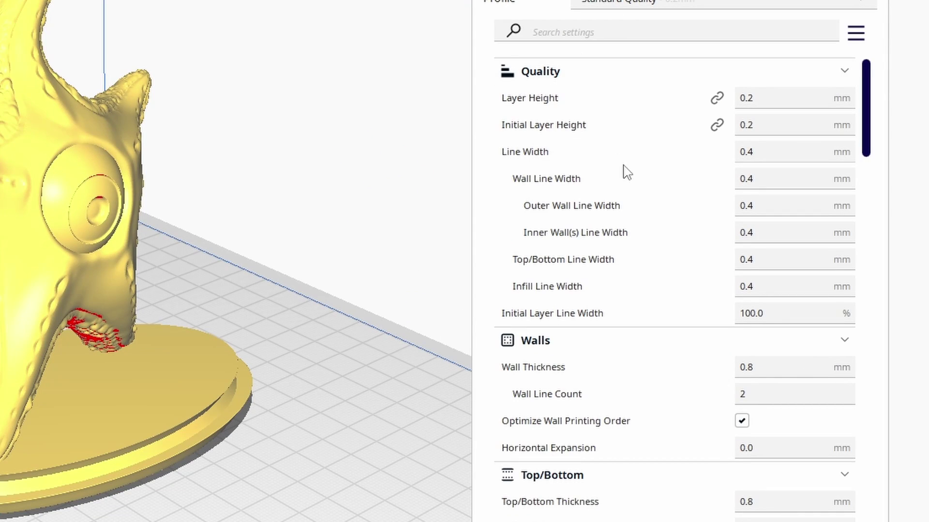
mouse_move(717, 110)
mouse_move(489, 162)
scroll(776, 310, down, 4)
scroll(621, 185, down, 3)
scroll(751, 240, up, 7)
scroll(751, 240, down, 1)
click(757, 382)
key(BackSpace)
text(3)
Change the Printing Temperature to 210 °C.
scroll(761, 310, down, 3)
scroll(774, 264, down, 15)
scroll(755, 141, down, 3)
click(749, 132)
key(BackSpace)
text(10.0)
scroll(774, 217, down, 2)
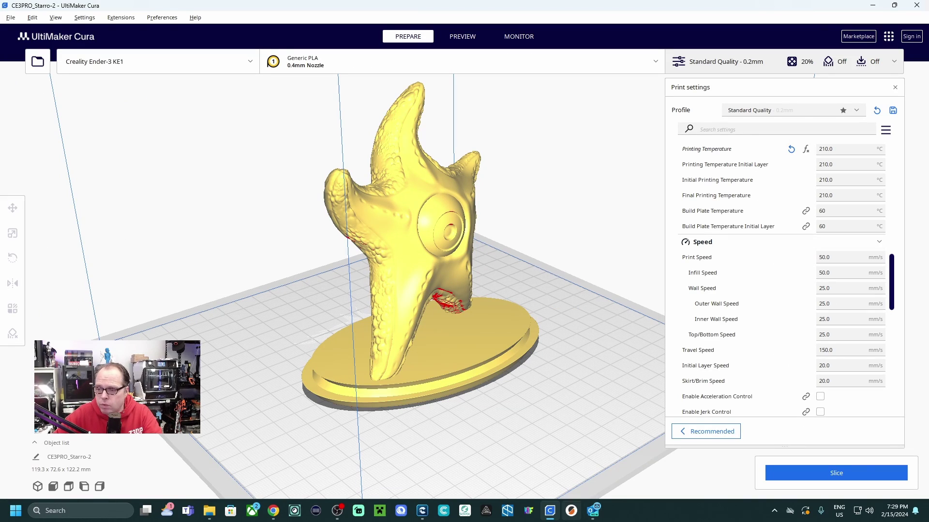
key(alt+Tab)
Show the Normal profile's speed parameters in Creality Print and set Cura's print speed to 300 mm/s.
click(408, 36)
click(852, 277)
click(274, 227)
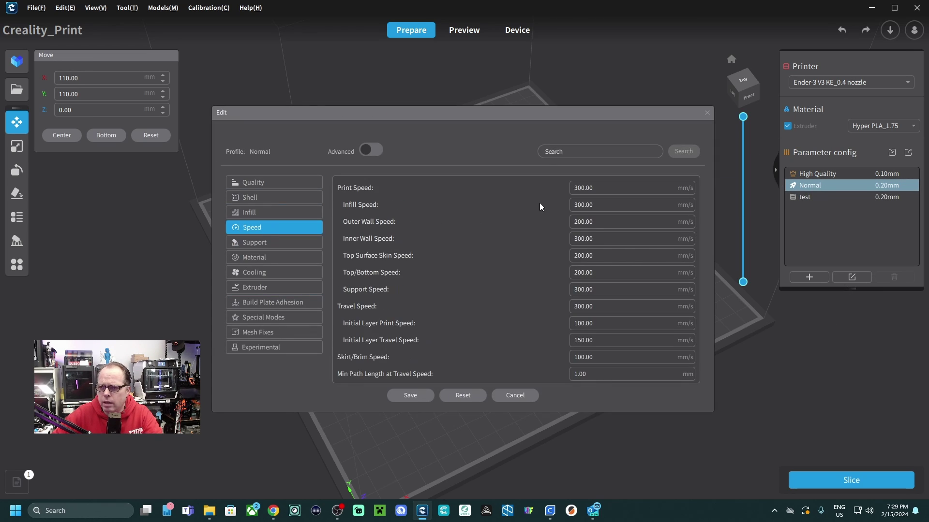
key(alt+Tab)
key(BackSpace)
key(alt+Tab)
Copy Creality Print's wall speeds into Cura: outer wall 200 mm/s, inner wall 300 mm/s.
click(590, 241)
key(alt+Tab)
click(827, 304)
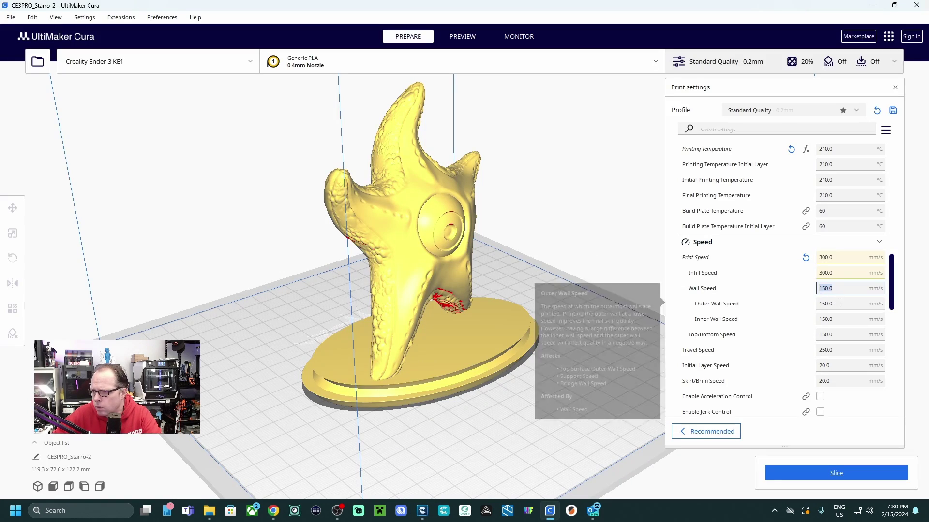
key(alt+Tab)
Set top/bottom speed 200, travel 300 and initial layer 100 mm/s.
key(alt+Tab)
text(200)
key(Tab)
text(300)
key(Return)
key(alt+Tab)
key(alt+Tab)
text(200)
key(Tab)
key(alt+Tab)
key(alt+Tab)
text(300)
key(Tab)
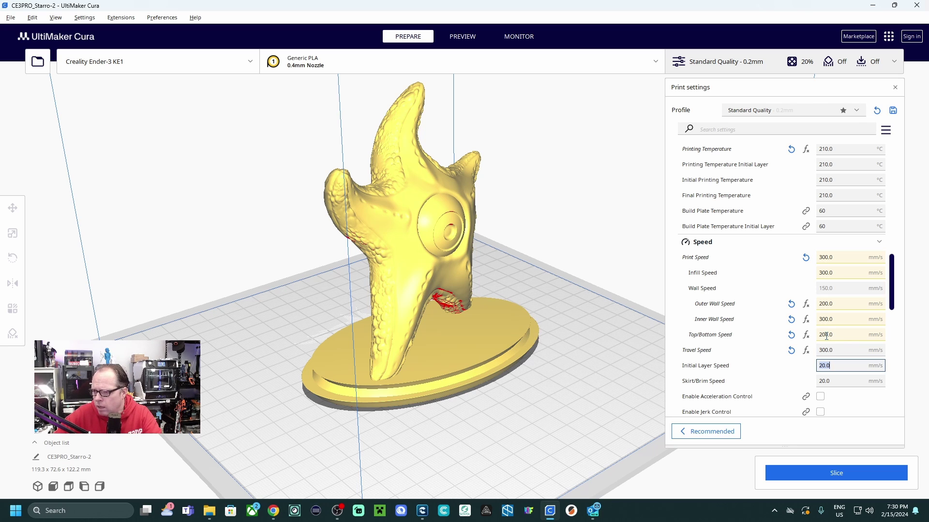
key(alt+Tab)
key(alt+Tab)
text(100)
key(Tab)
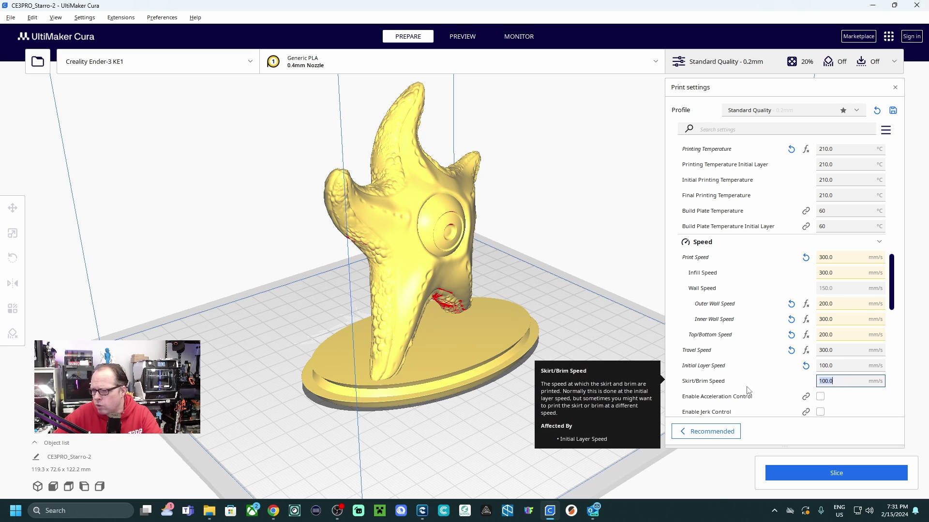
Turn on Enable Acceleration Control in Cura's speed settings.
scroll(849, 380, down, 3)
key(alt+Tab)
key(alt+Tab)
click(820, 323)
scroll(853, 239, down, 5)
mouse_move(730, 267)
mouse_move(777, 306)
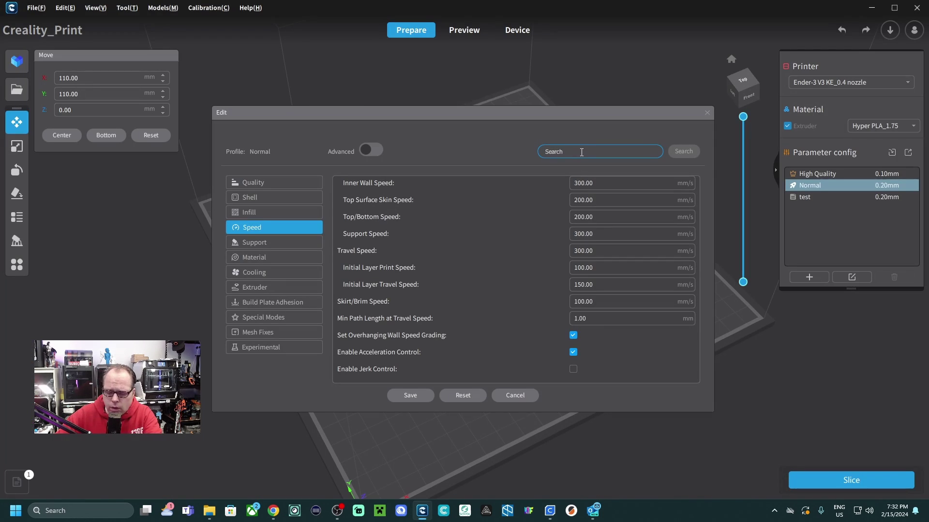
Search Creality Print's Normal profile for its retraction settings.
text(retraction)
key(Return)
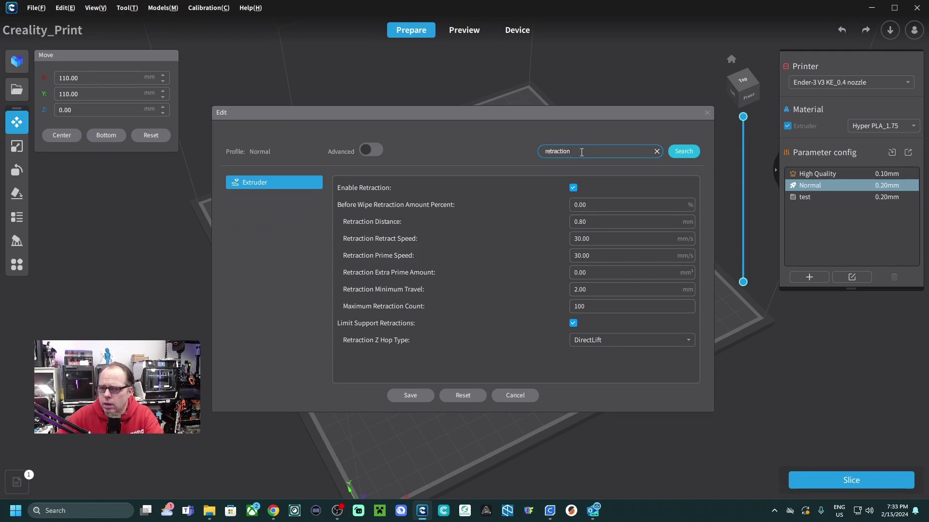
key(alt+Tab)
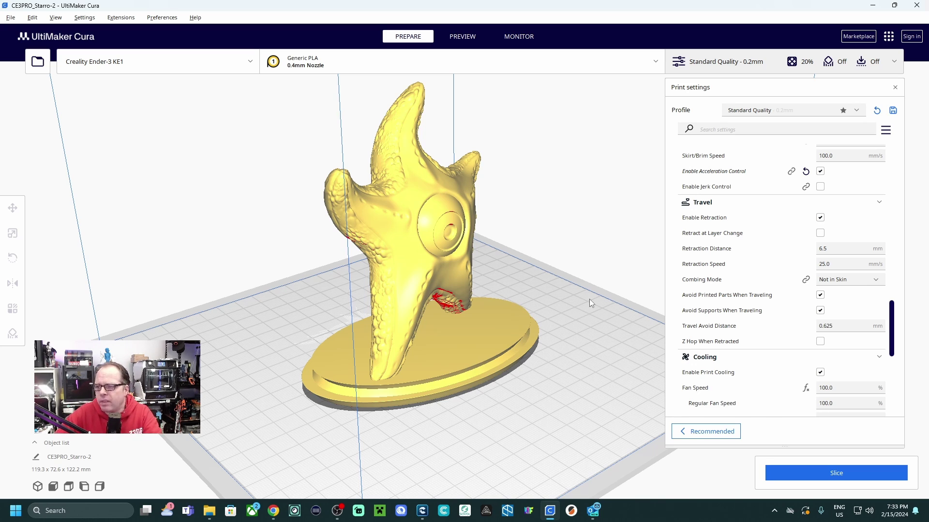
Select the Creality Ender-3 KE printer with its KE Standard Profile and review its 0.8 mm retraction.
scroll(715, 308, down, 5)
scroll(715, 308, down, 6)
click(135, 68)
scroll(701, 170, up, 3)
scroll(766, 262, up, 10)
scroll(836, 295, down, 3)
scroll(835, 295, down, 10)
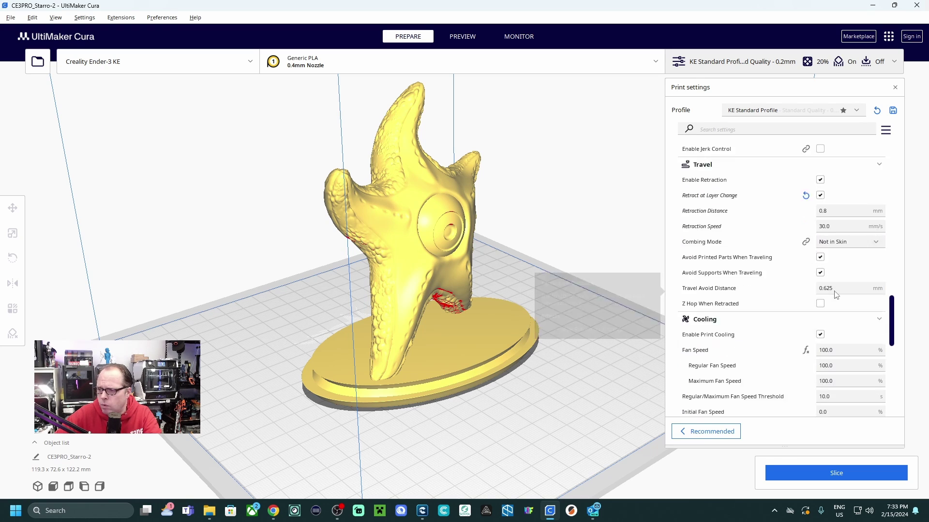
scroll(835, 295, up, 10)
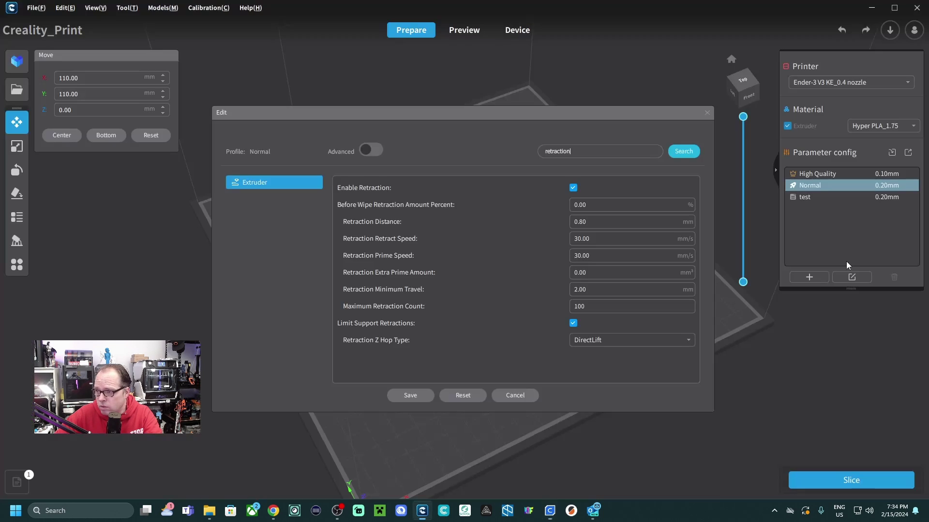
key(alt+Tab)
key(alt+Tab)
key(alt+Tab)
key(alt+Tab)
Clear Creality Print's settings search, then slice the 3DBenchy in Cura.
click(657, 151)
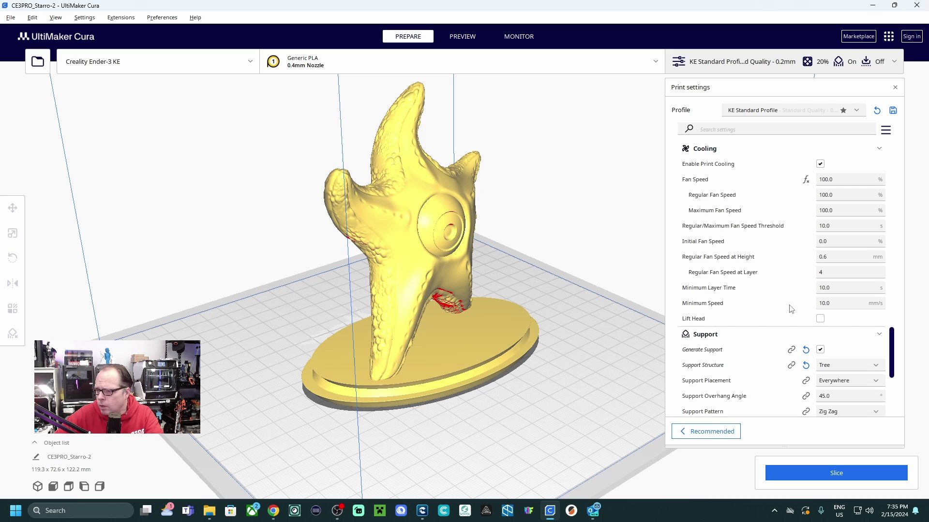
scroll(791, 309, down, 6)
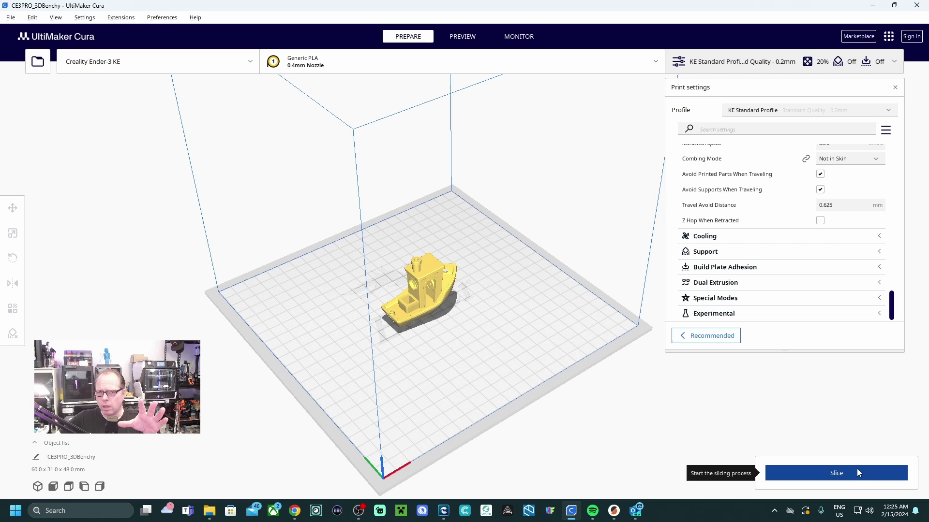
click(857, 469)
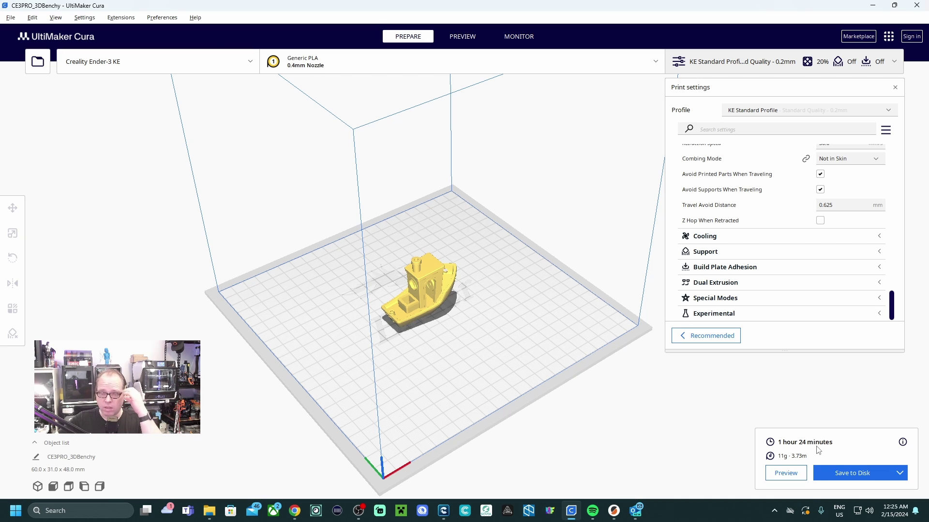